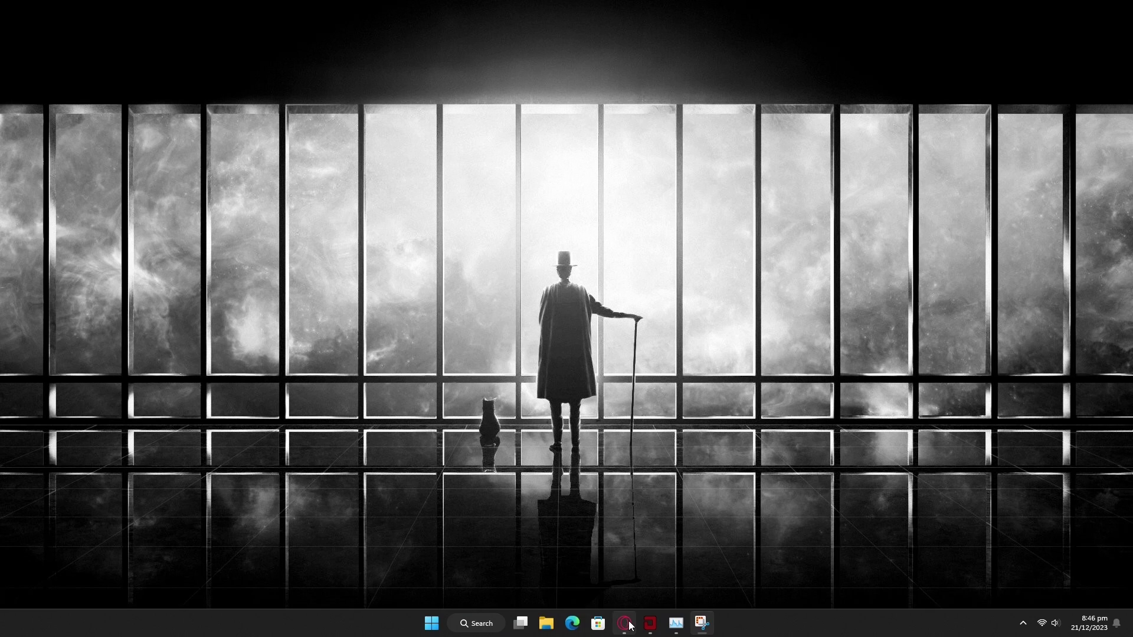
click(625, 624)
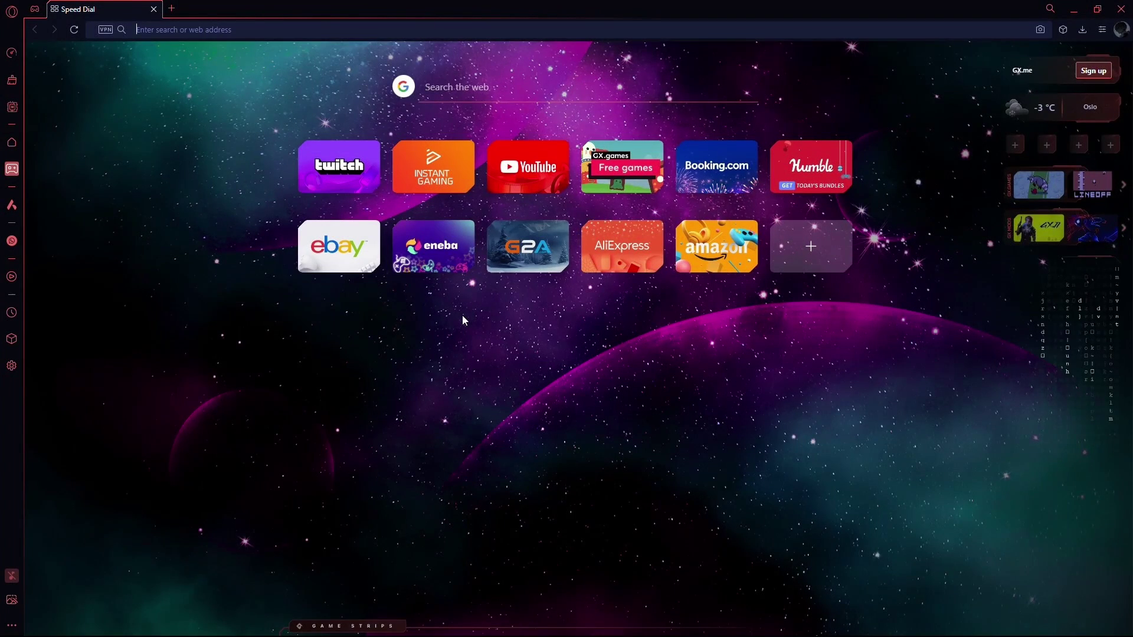
text(www.ch)
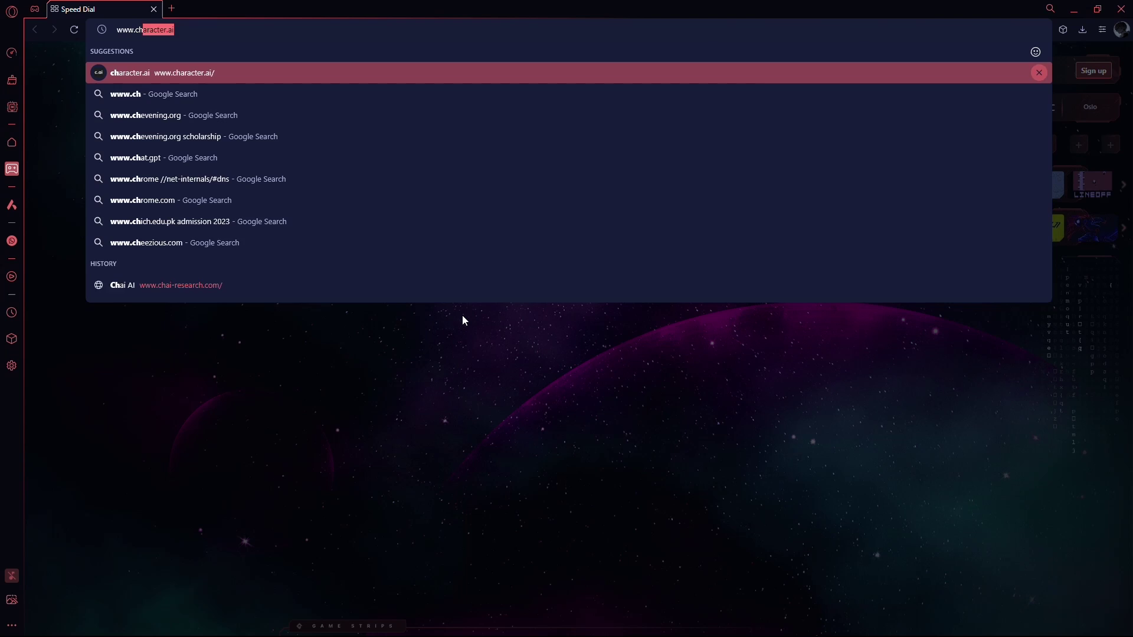
key(BackSpace)
text(ar)
key(Return)
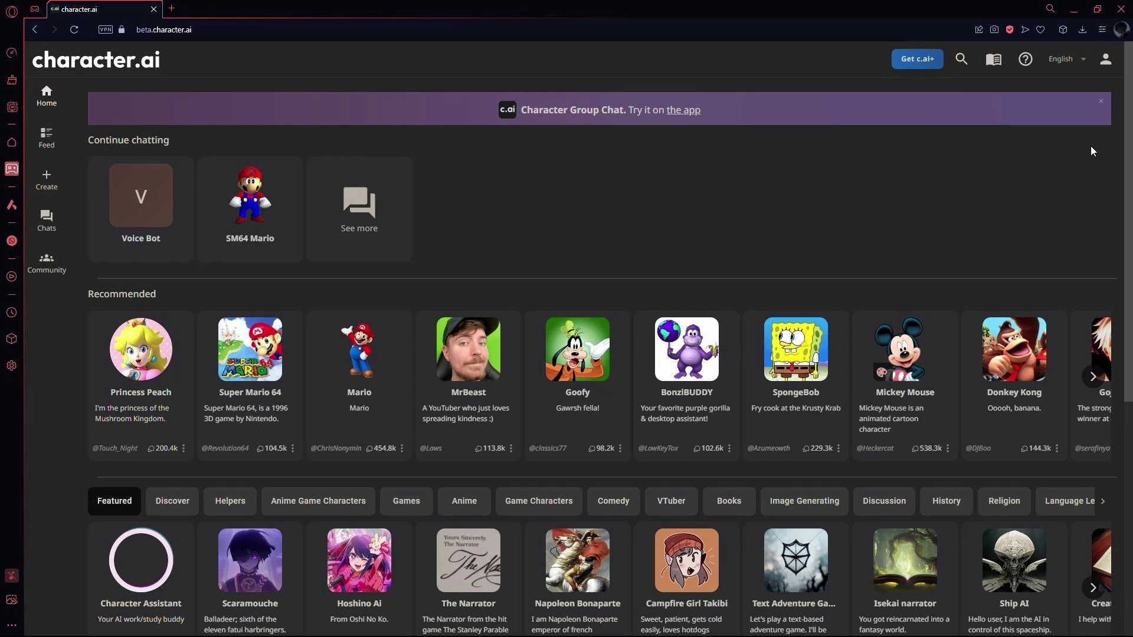
Open your profile page from the top-right profile icon
click(1112, 69)
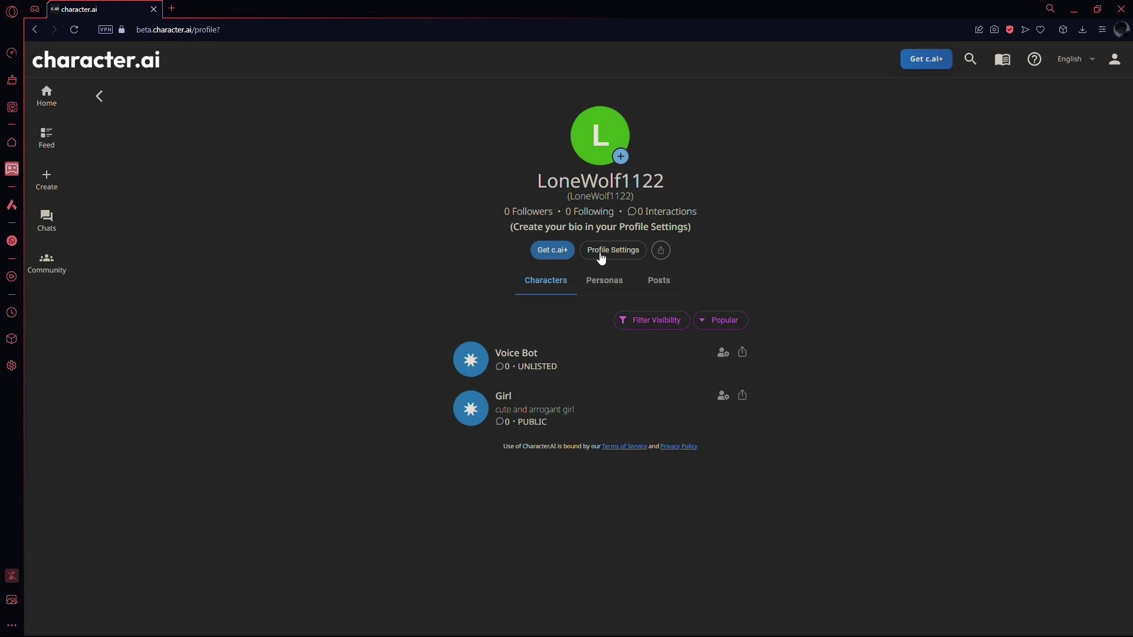
Open Profile Settings and switch to the Preferences section
click(591, 252)
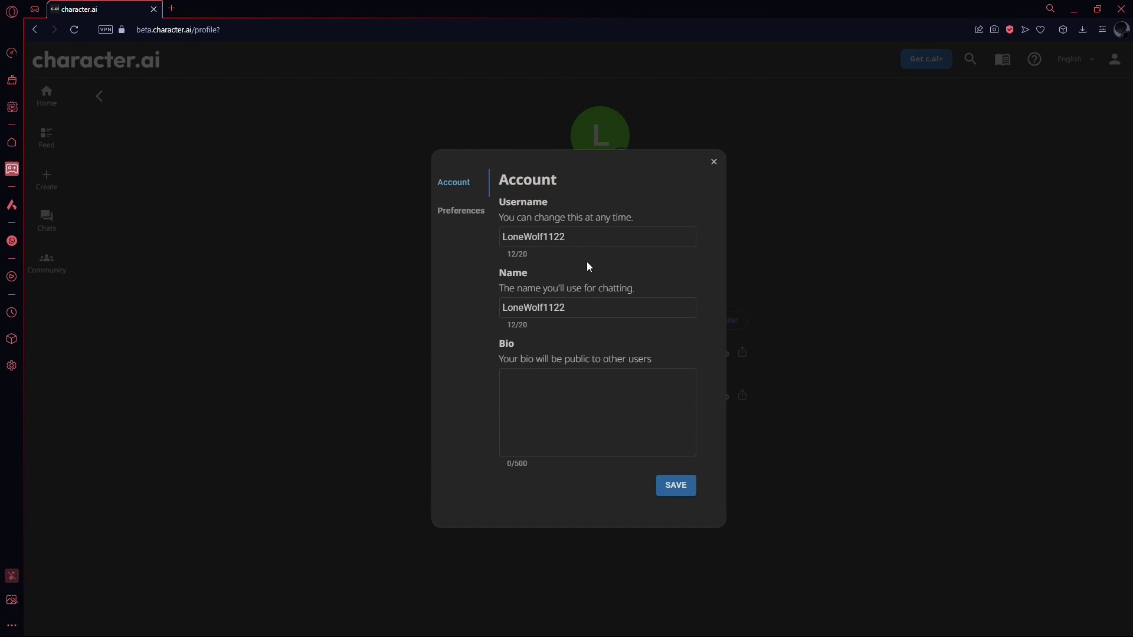
click(462, 213)
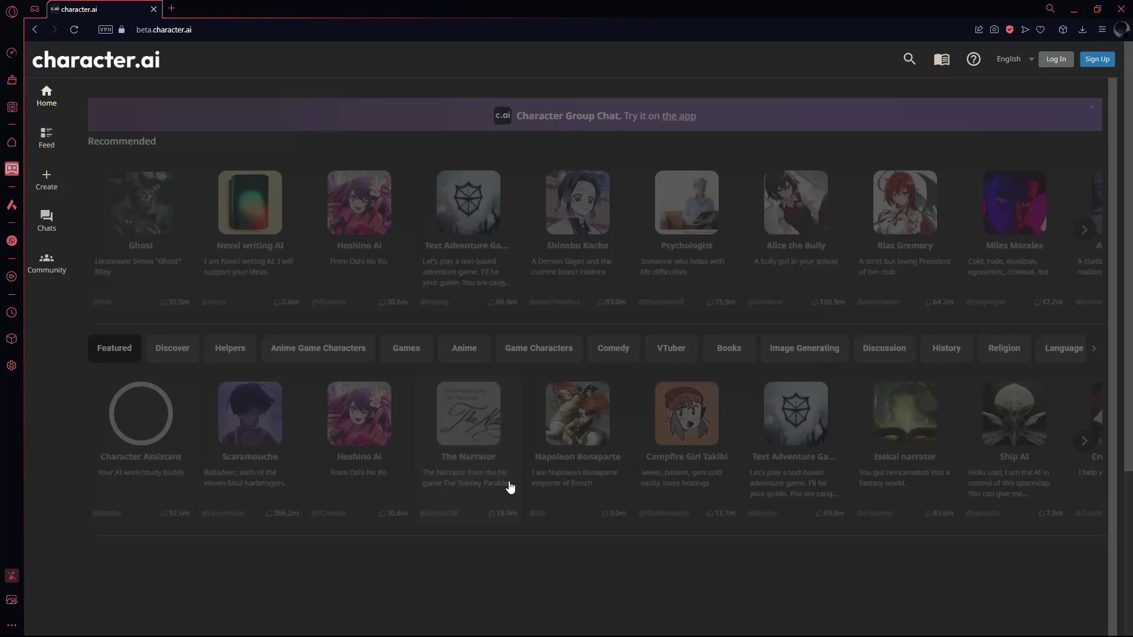
Fill in the saved email on the login form and choose 'Forgot password?'
click(1056, 58)
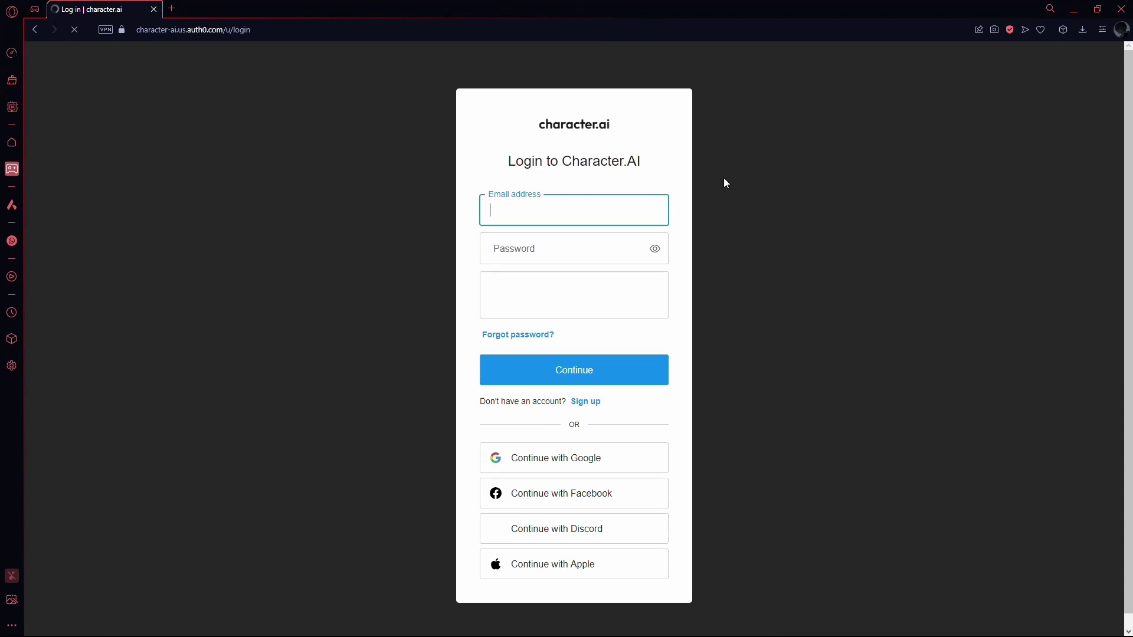
click(519, 340)
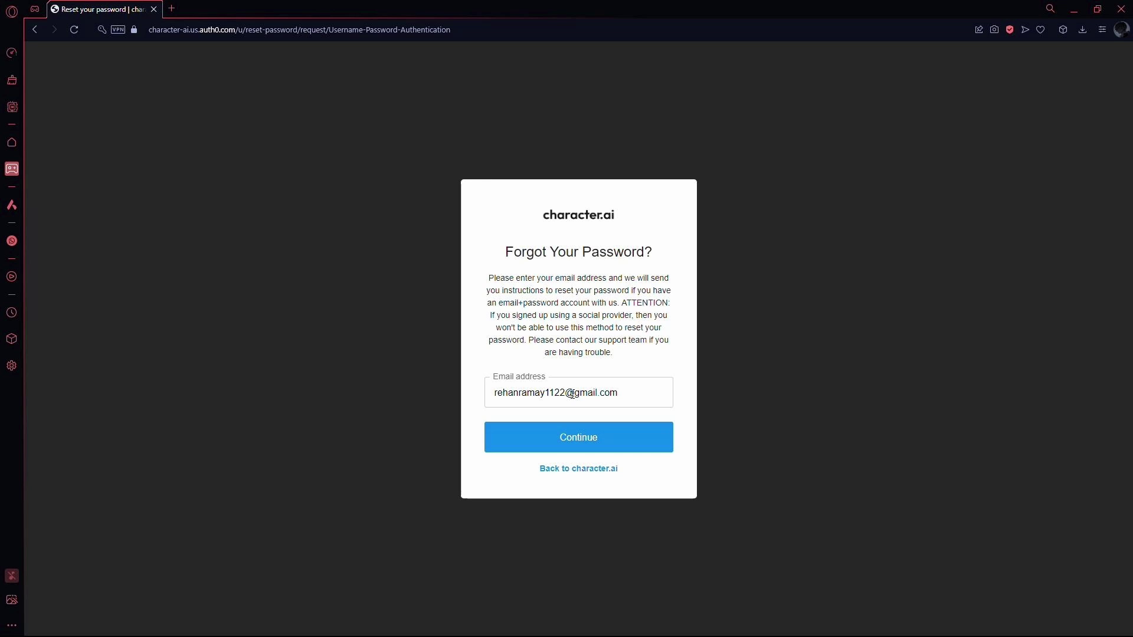
Submit the Forgot Your Password form to send the reset email
click(587, 440)
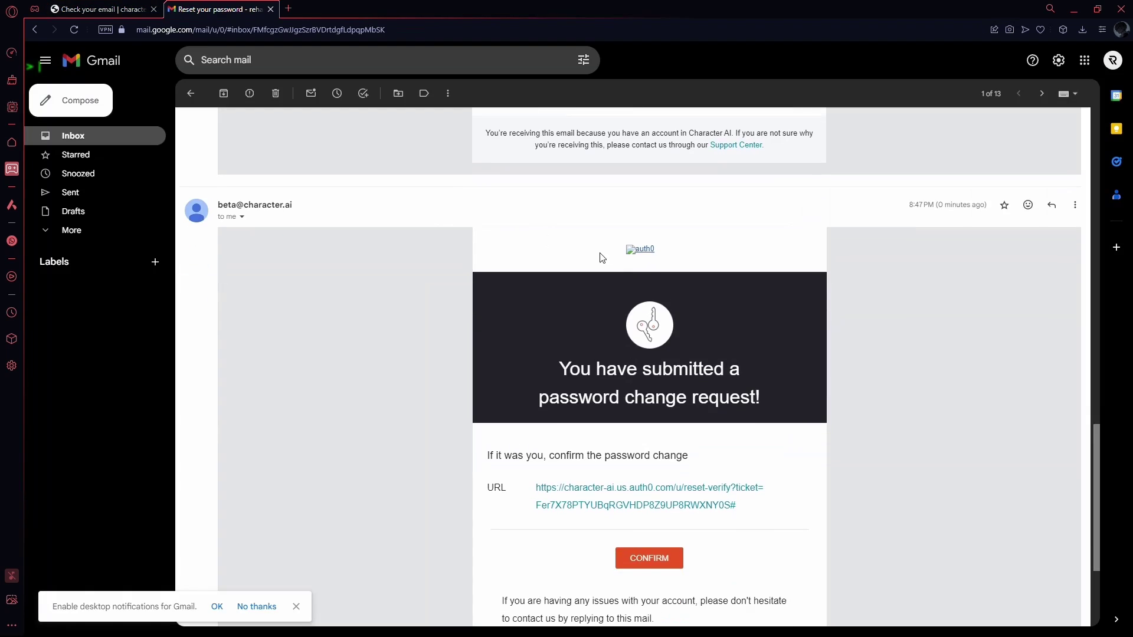
scroll(524, 189, down, 3)
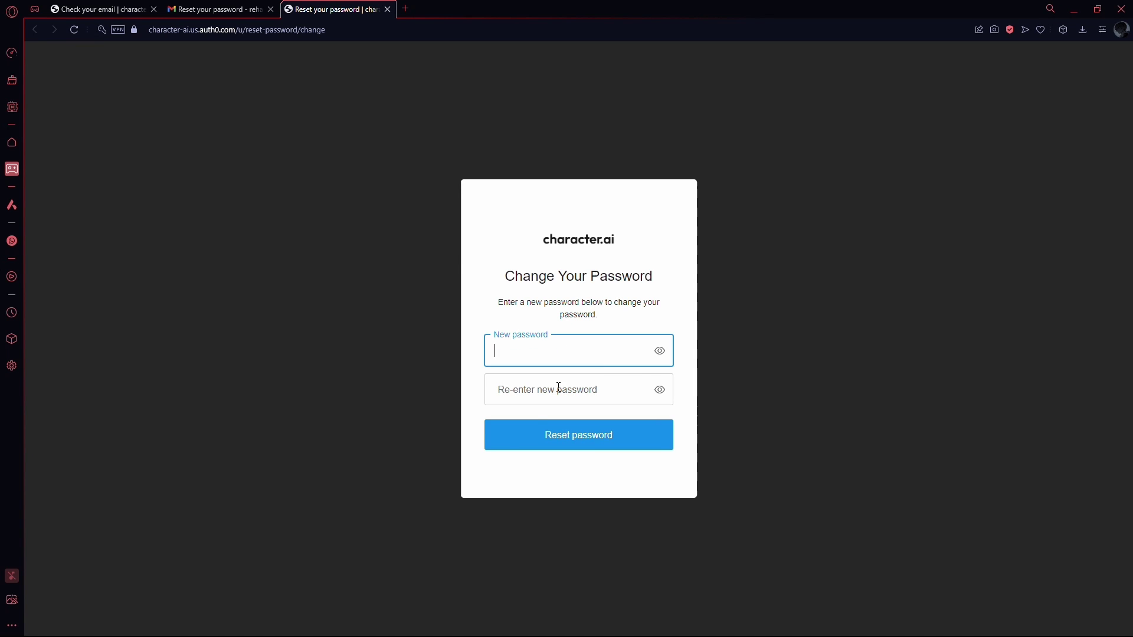
Focus the New password field and dismiss the saved-password suggestions
click(559, 389)
click(489, 485)
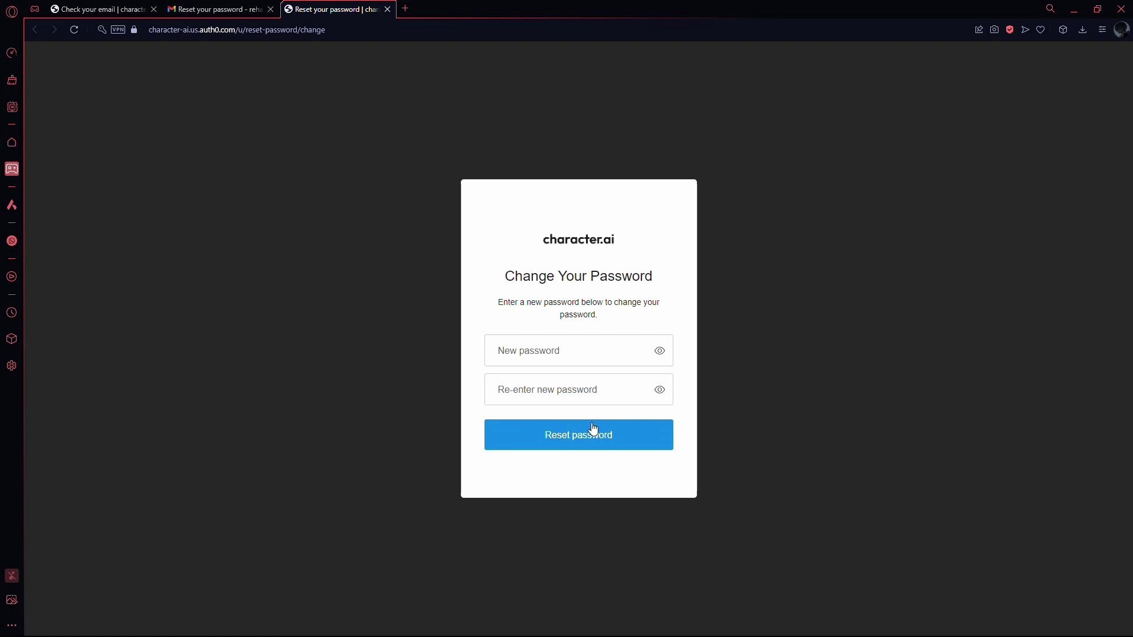